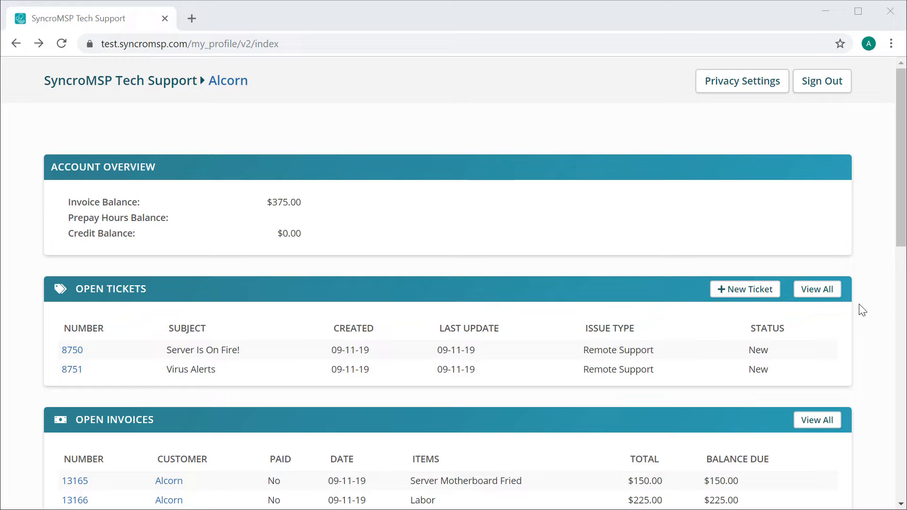
# Open the full Your Invoices list of all 23 invoices from the Open Invoices panel.
pyautogui.click(817, 289)
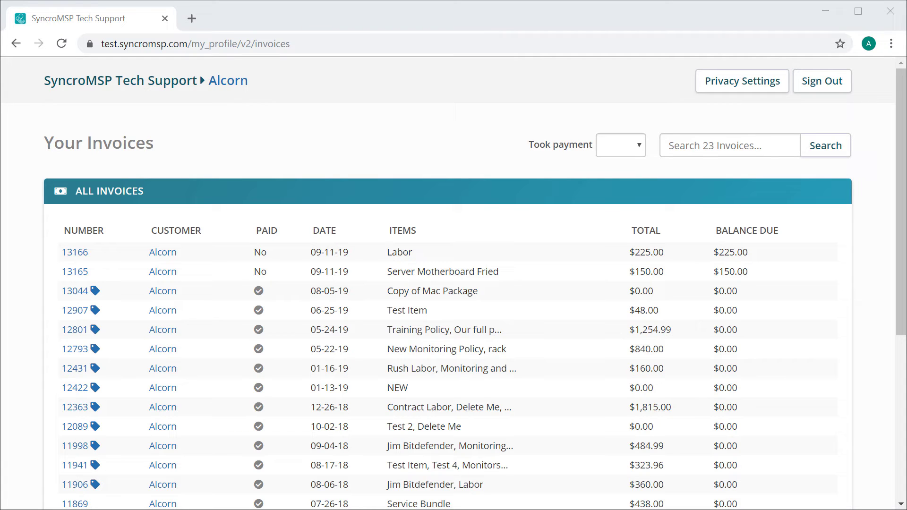
# Search the invoices for number 11568, returning that single paid invoice.
pyautogui.click(825, 146)
pyautogui.click(764, 145)
pyautogui.write('11568')
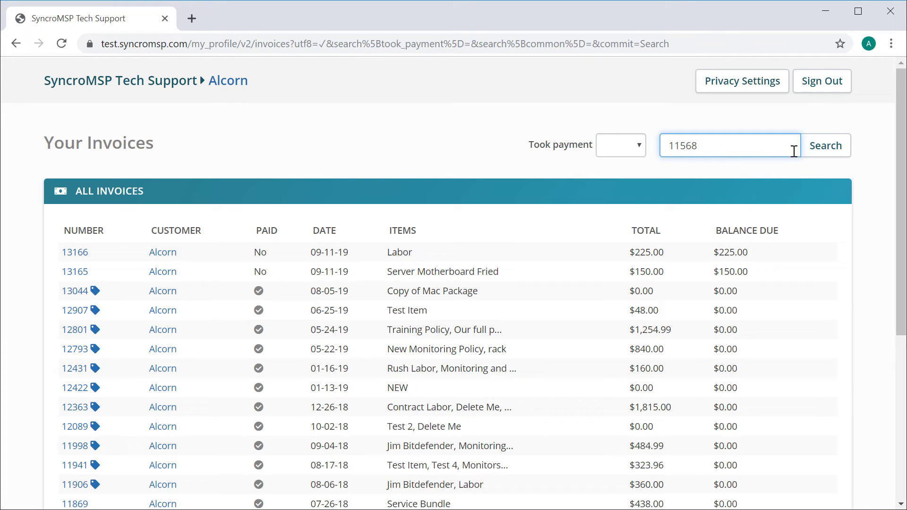
pyautogui.click(826, 148)
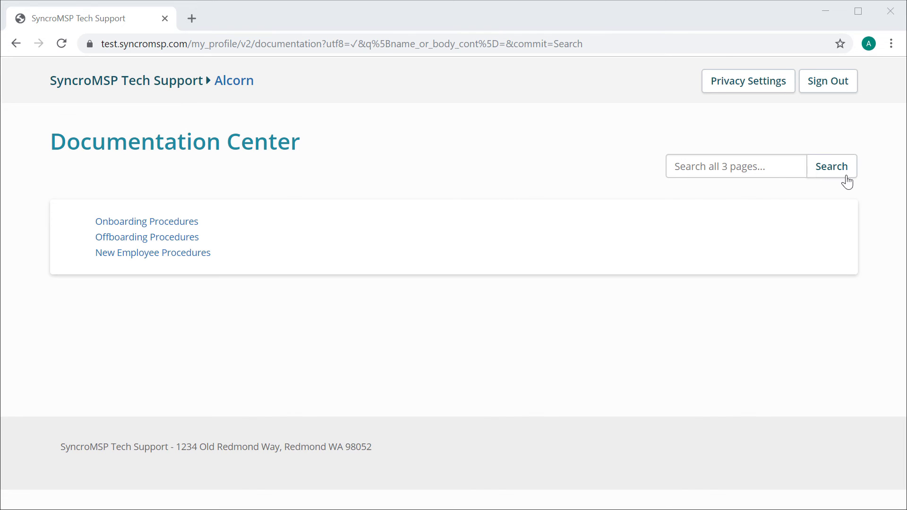
# Search the documentation pages for 'training' so only New Employee Procedures remains.
pyautogui.click(772, 168)
pyautogui.write('training')
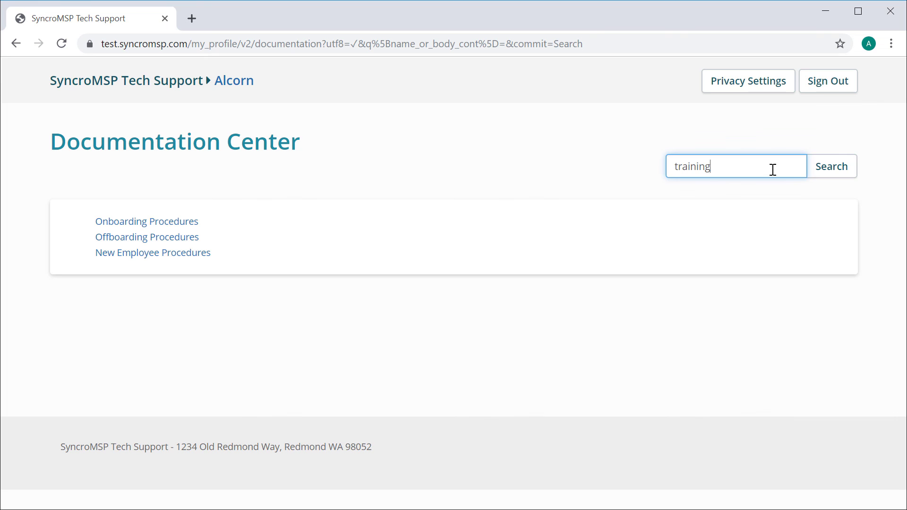
pyautogui.click(831, 171)
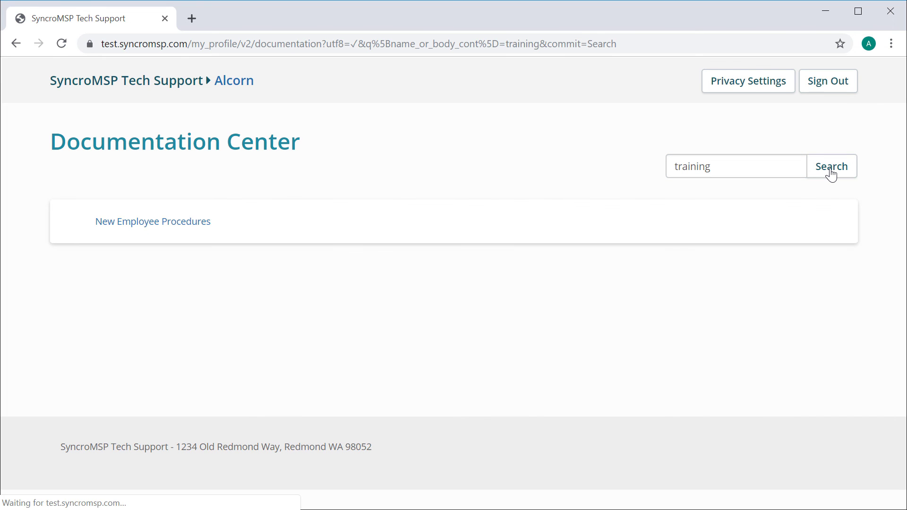